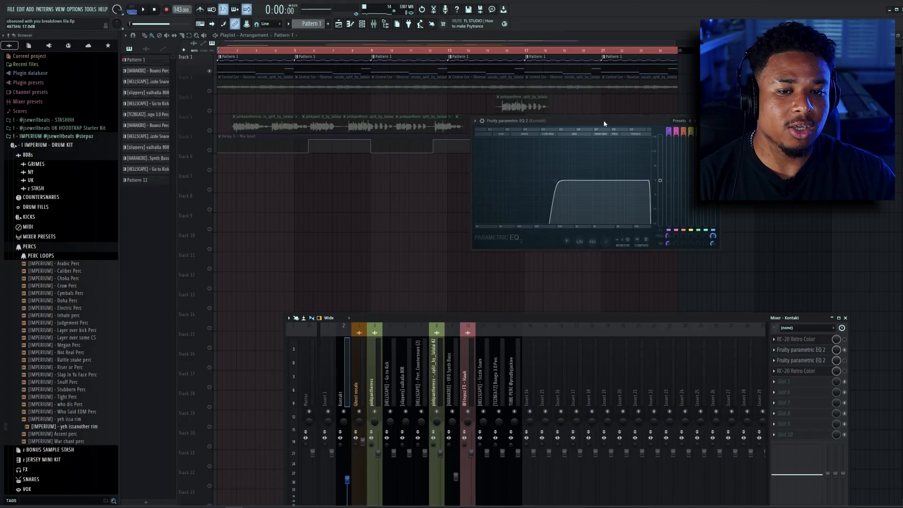
# - Place the two Fruity parametric EQ 2 windows of the Kontakt mixer insert side by side to examine both curves
pyautogui.moveTo(603, 120); pyautogui.dragTo(563, 162)
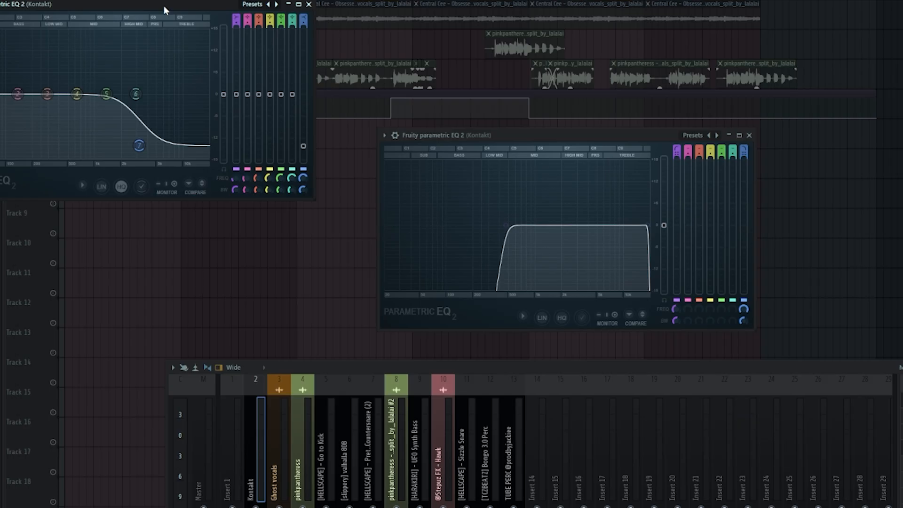
pyautogui.moveTo(164, 7); pyautogui.dragTo(548, 119)
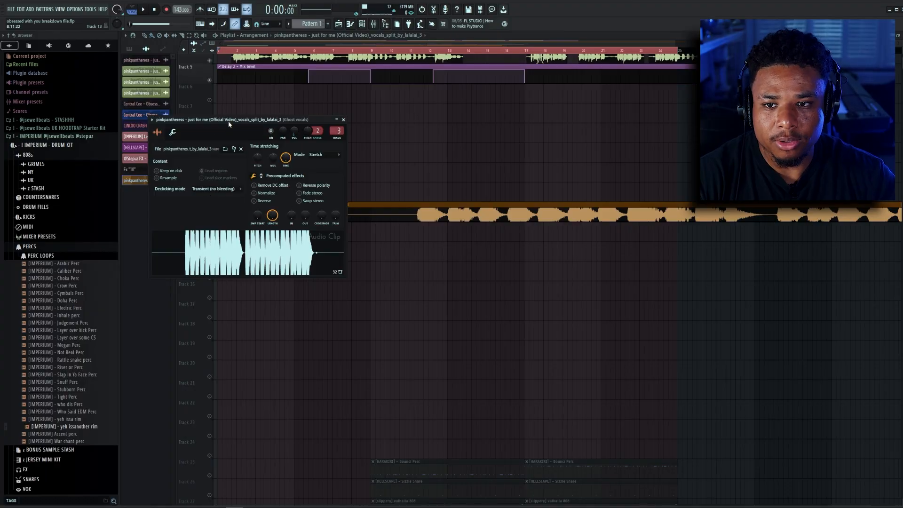
# - Apply Convolution reverb with an added tail to the ghost vocals clip in Edison and place the rendered audio in the playlist
pyautogui.moveTo(229, 124); pyautogui.dragTo(365, 173)
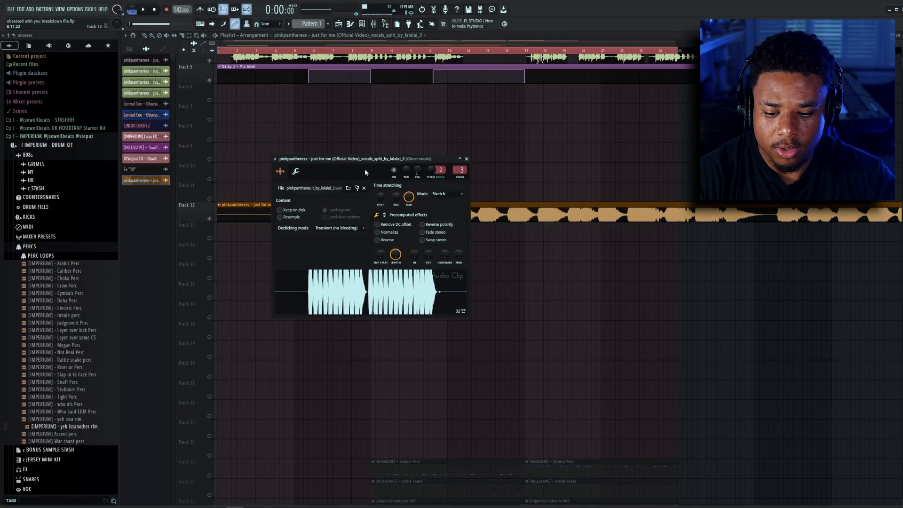
pyautogui.hotkey('ctrl', 'e')
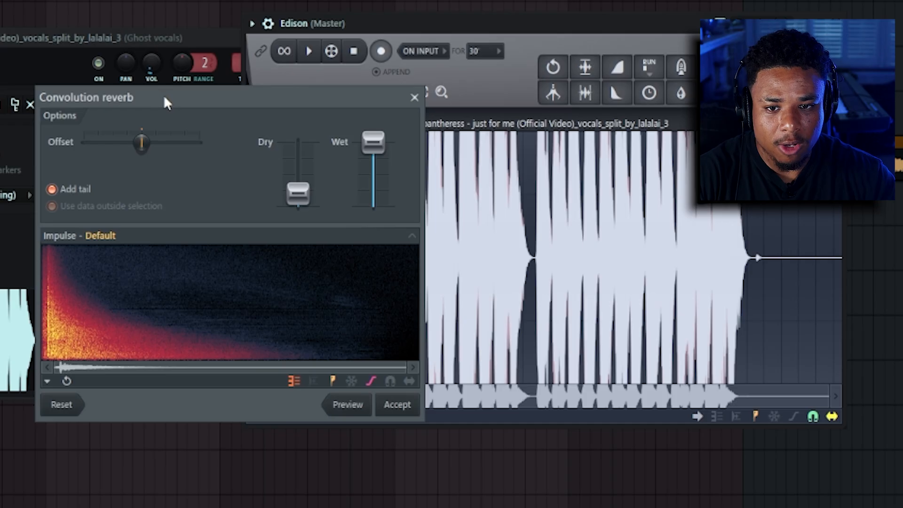
pyautogui.moveTo(424, 184); pyautogui.dragTo(503, 195)
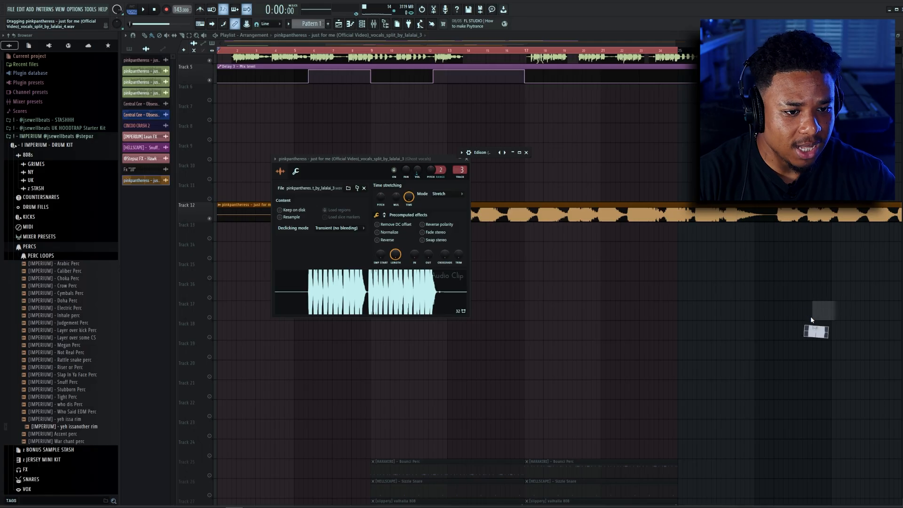
pyautogui.click(60, 222)
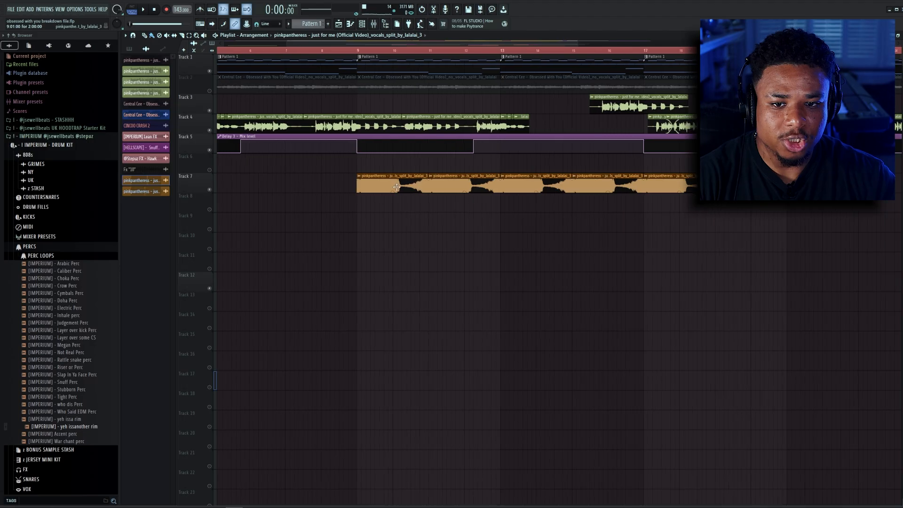
# - Examine the sample settings of the ghost vocals clip on Track 7, including Reverse, and open the mixer
pyautogui.scroll(2, 396, 187)
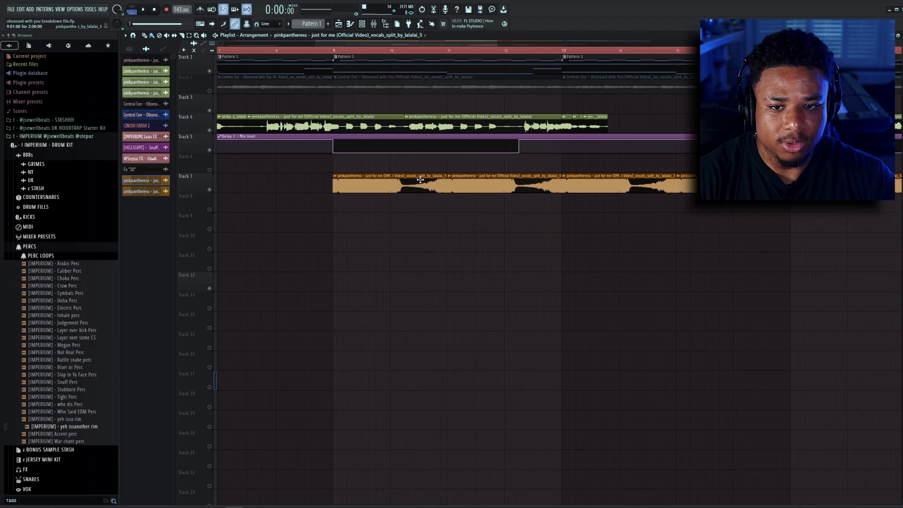
pyautogui.doubleClick(451, 186)
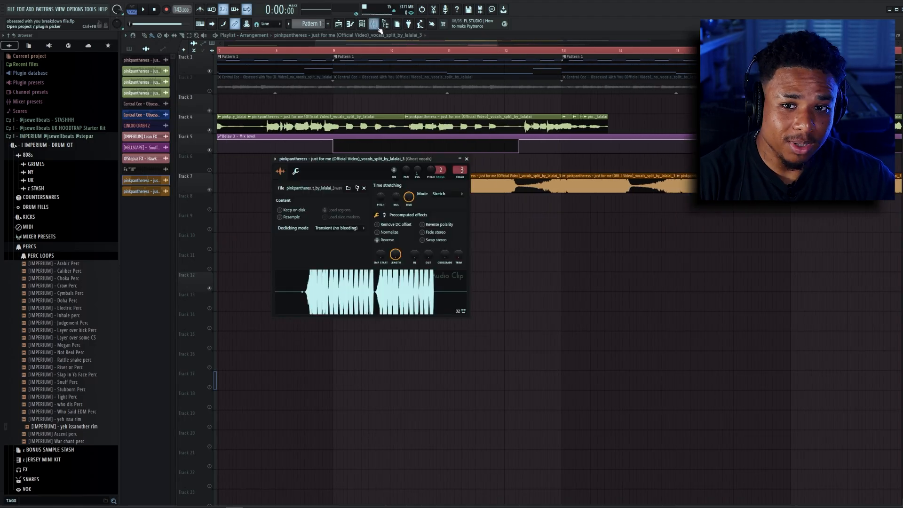
pyautogui.click(375, 24)
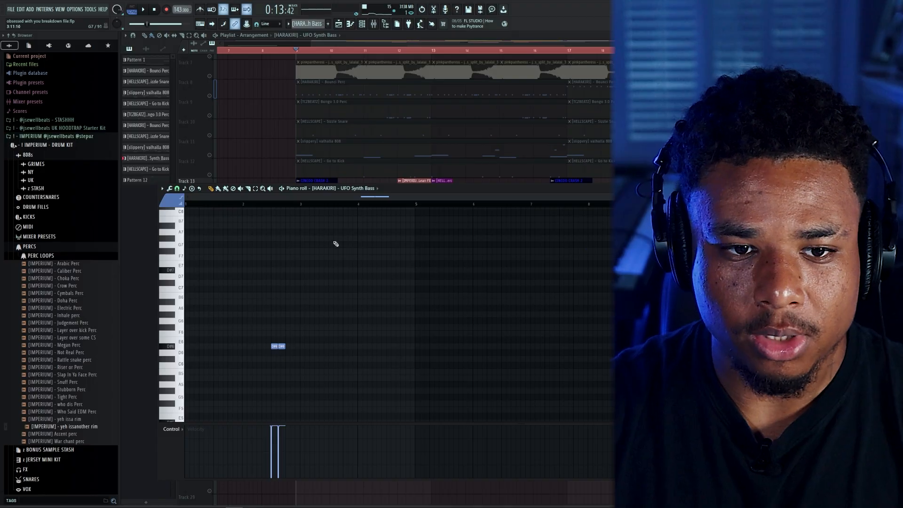
# - Play the arrangement with the UFO Synth Bass notes in view
pyautogui.press('space')
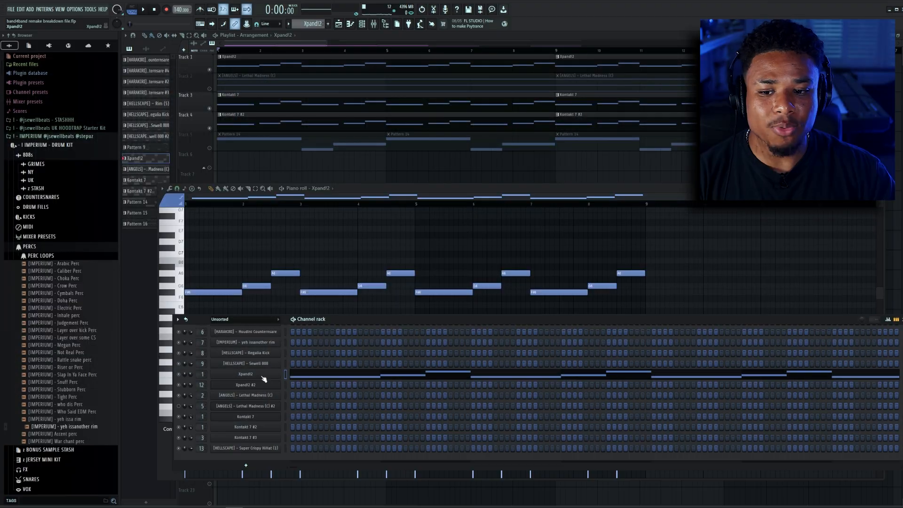
# - Open the Xpand!2 channel, solo Track 1 and toggle the Kontakt 7 layers on Tracks 3 and 4
pyautogui.click(263, 376)
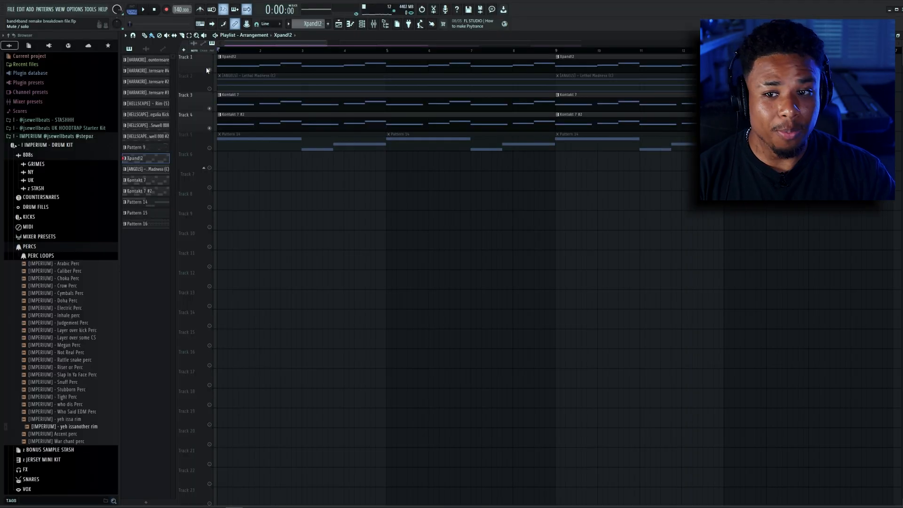
pyautogui.keyDown('ctrl'); pyautogui.click(209, 70); pyautogui.keyUp('ctrl')
pyautogui.click(210, 128)
pyautogui.click(209, 109)
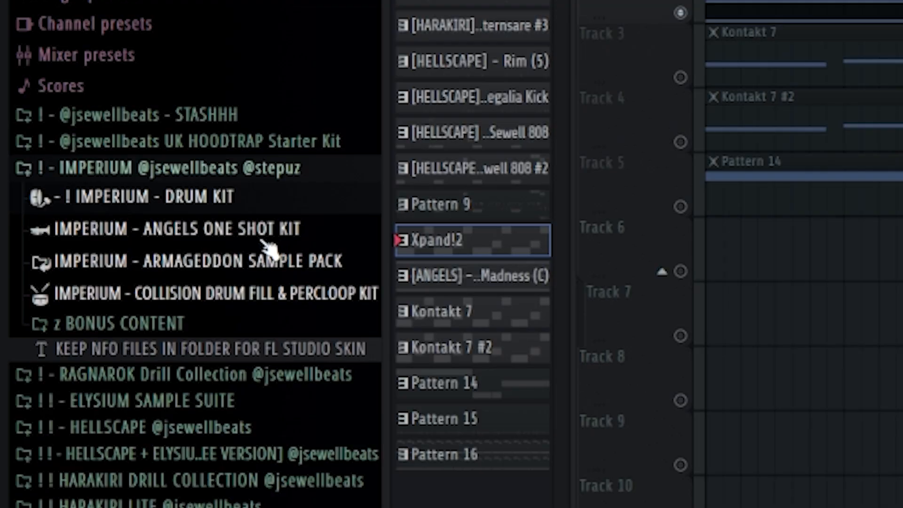
# - Expand the IMPERIUM - ANGELS ONE SHOT KIT folder and view the sample page of the Lethal Madness (C) channel
pyautogui.click(234, 243)
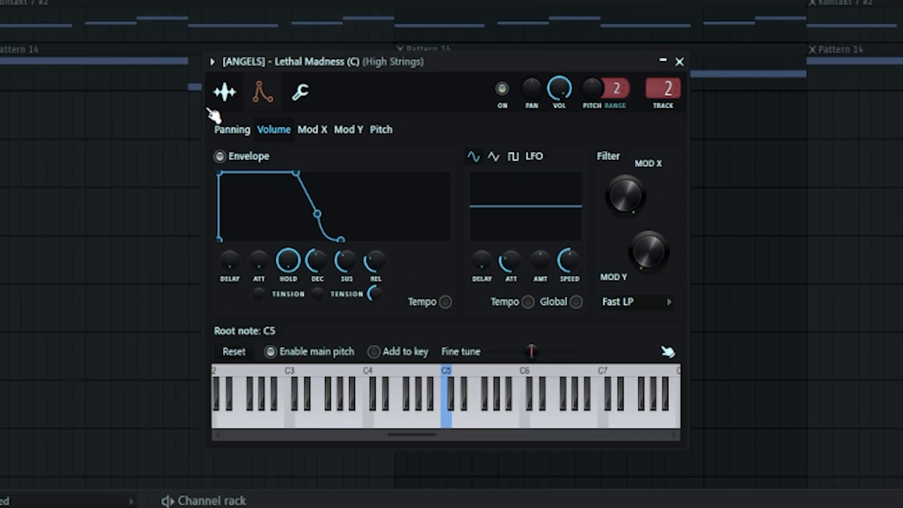
pyautogui.click(225, 92)
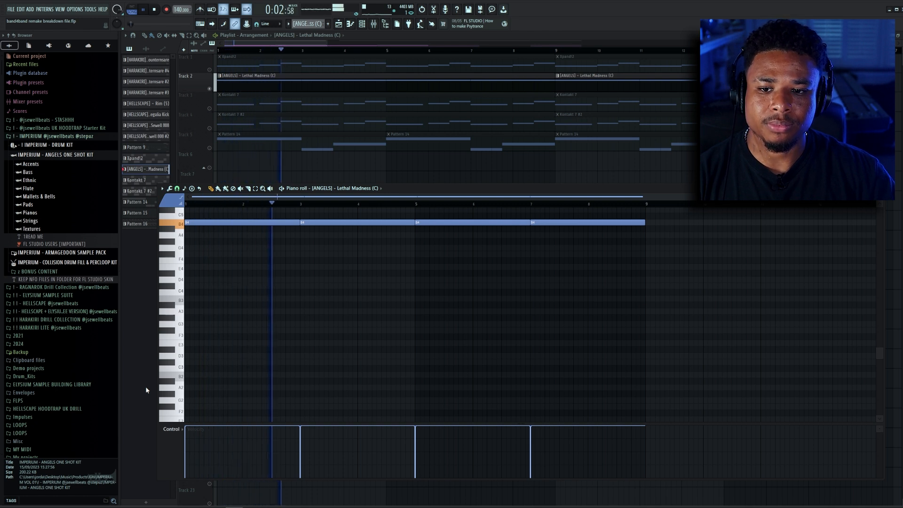
# - Bring back the two lower-octave Lethal Madness (C) note rows by undoing their removal, and play the pattern
pyautogui.press('space')
pyautogui.hotkey('ctrl', 'z')
pyautogui.press('space')
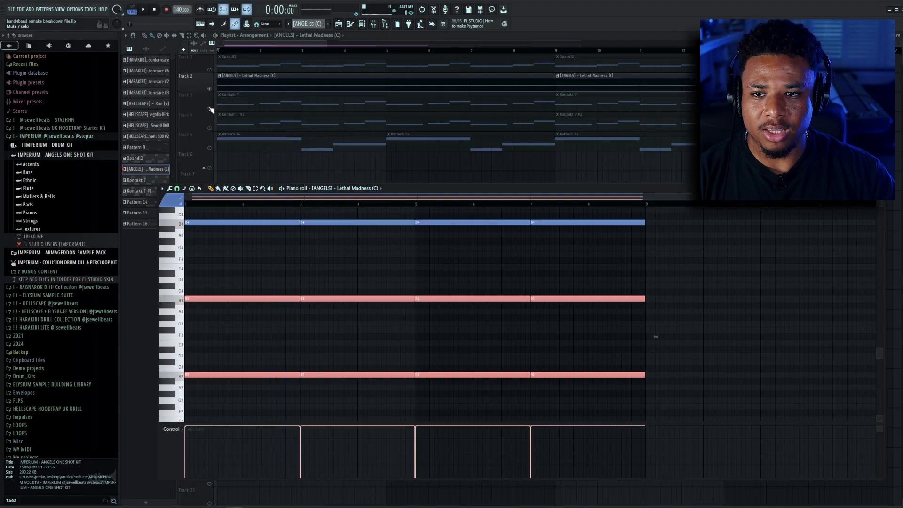
# - Unmute the Kontakt 7 layers on Tracks 3 and 4 and play Tracks 1 to 4 together
pyautogui.click(210, 109)
pyautogui.click(210, 128)
pyautogui.press('space')
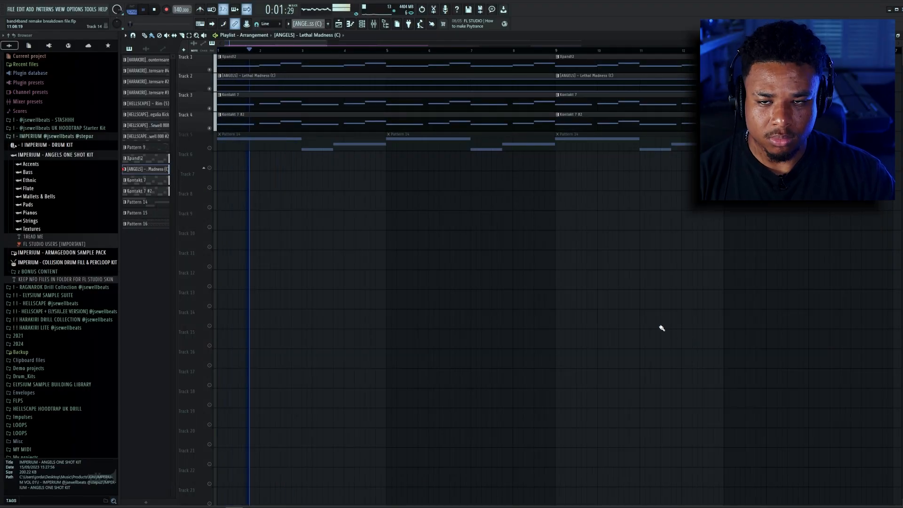
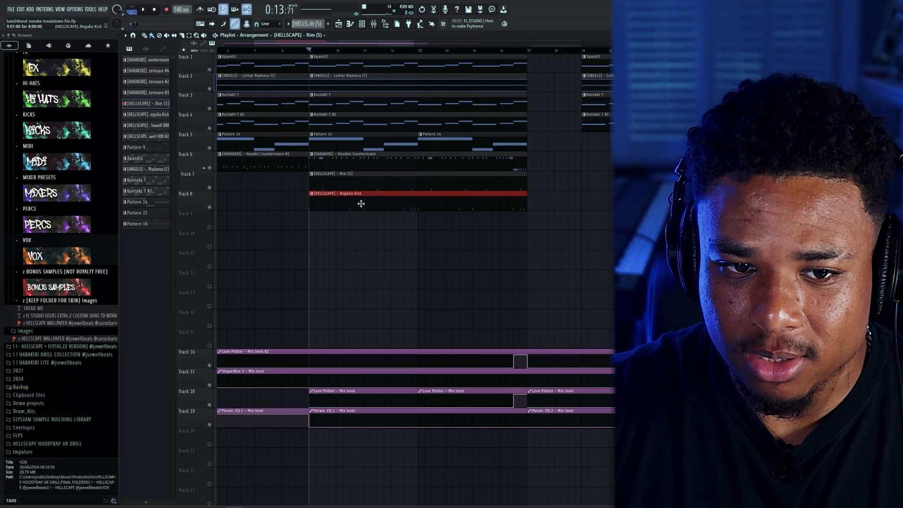
# - Open the Regalia Kick pattern on Track 8 and examine the ShaperBox 3 time curve on the Houdini Countersnare insert
pyautogui.doubleClick(365, 197)
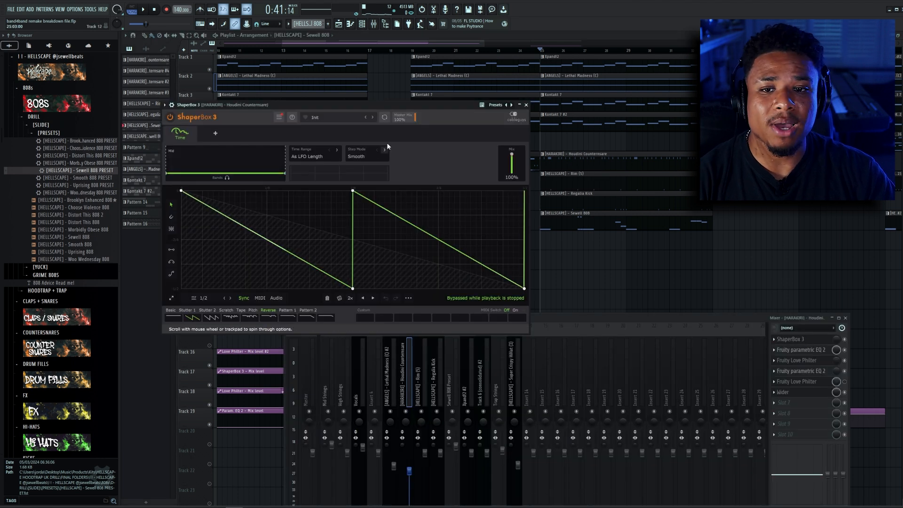
pyautogui.moveTo(393, 110); pyautogui.dragTo(549, 122)
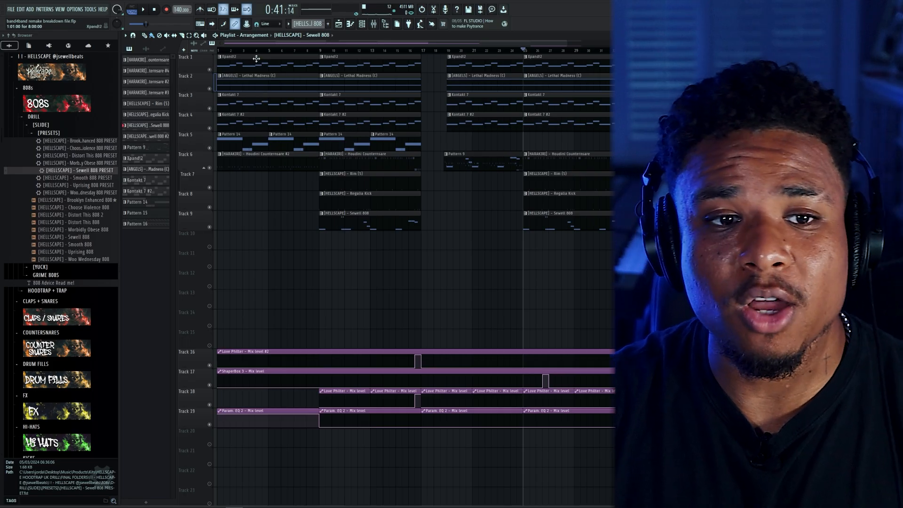
# - Examine the second Fruity parametric EQ 2 on the Houdini Countersnare mixer insert
pyautogui.scroll(3, 221, 55)
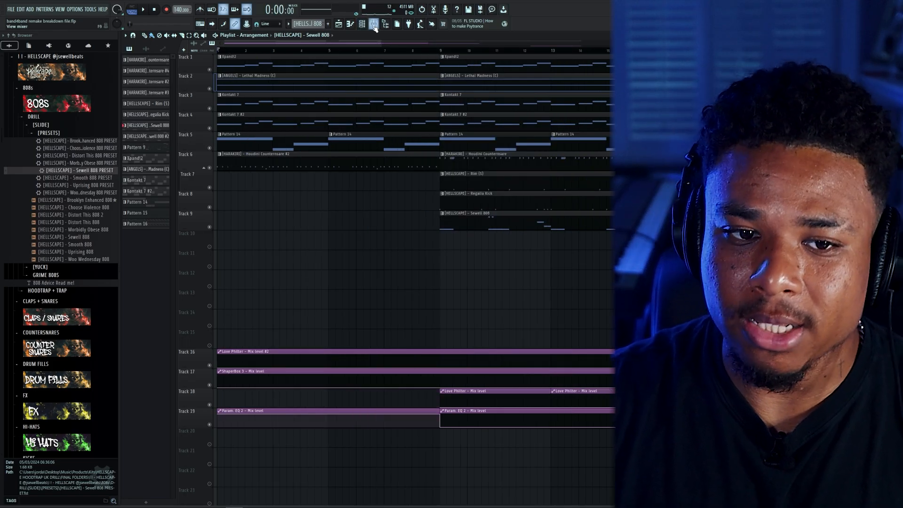
pyautogui.click(374, 24)
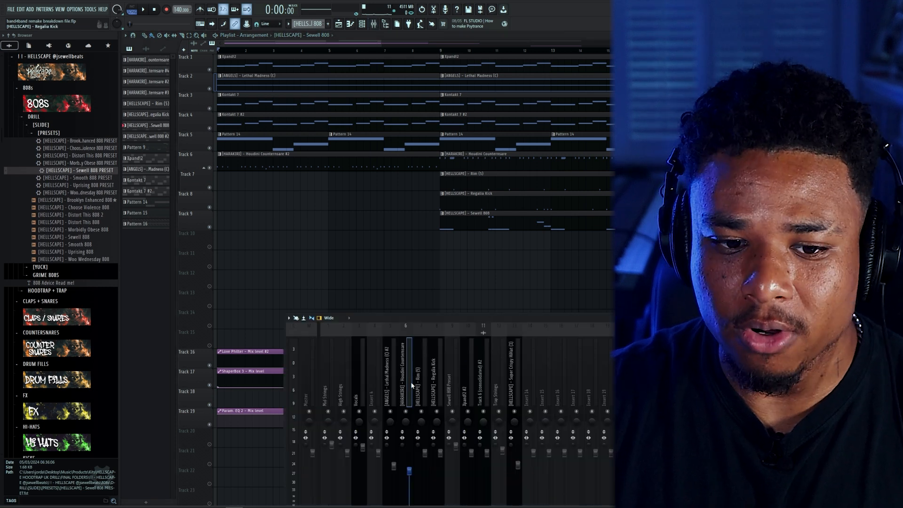
pyautogui.click(802, 372)
pyautogui.moveTo(330, 138); pyautogui.dragTo(495, 147)
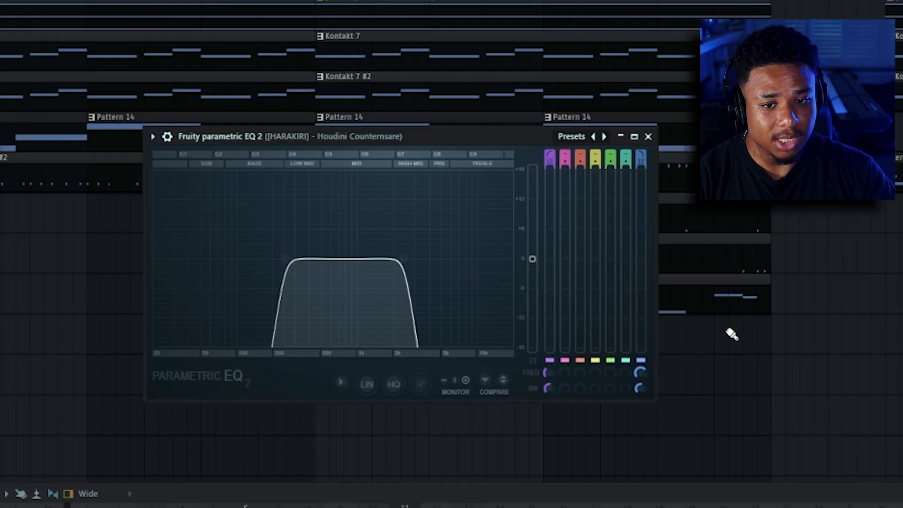
pyautogui.rightClick(732, 334)
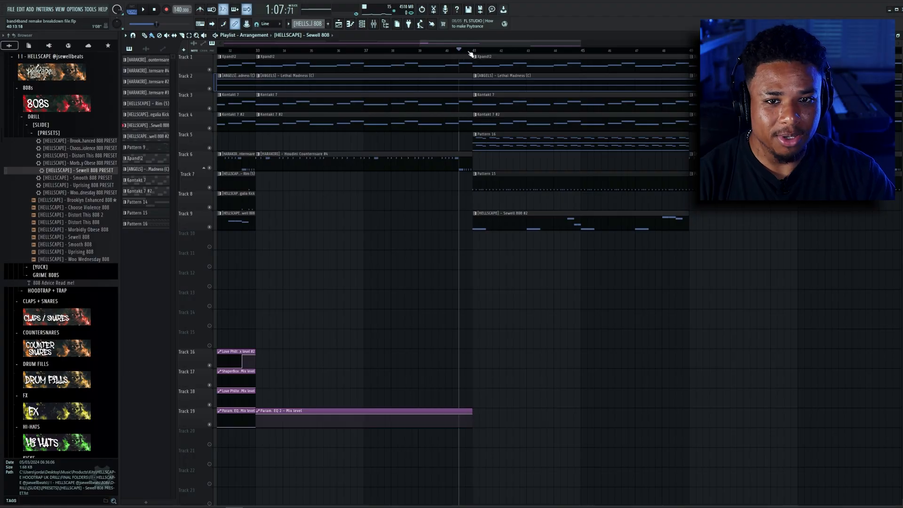
# - Examine the Super Crispy HiHat notes of Pattern 15 in the piano roll, close it and review the arrangement
pyautogui.doubleClick(482, 185)
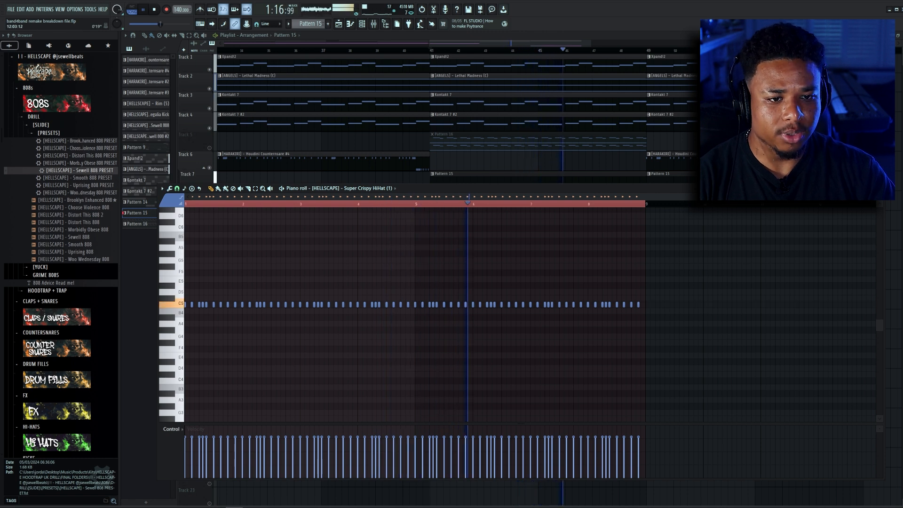
pyautogui.click(879, 188)
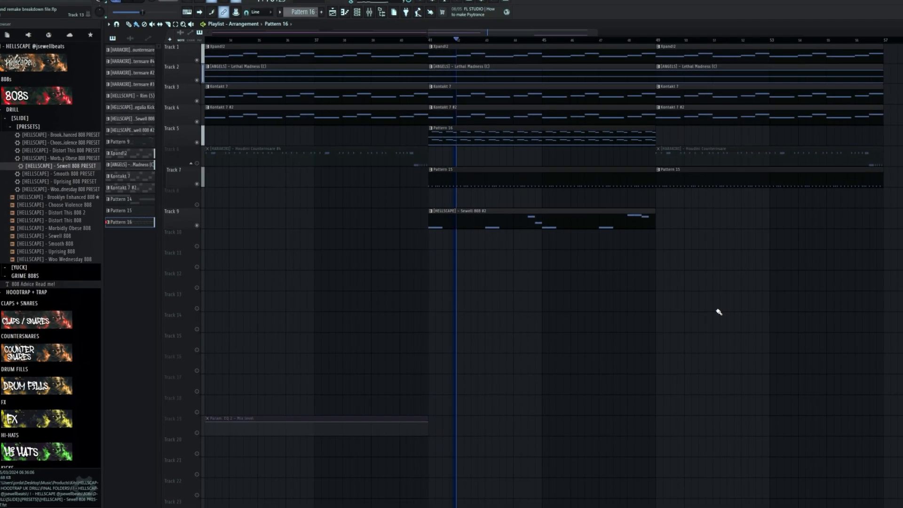
pyautogui.scroll(-2, 692, 311)
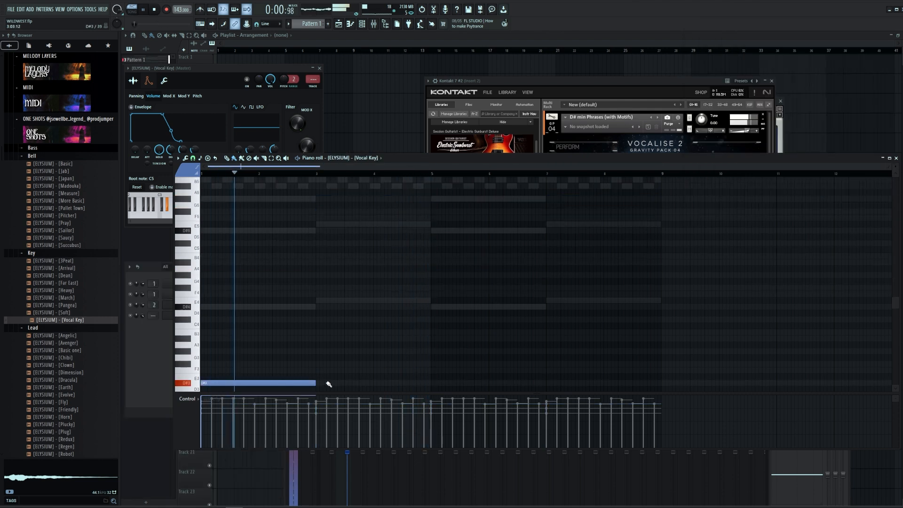
# - Continue the Vocal Key line after the first D#3 with two-bar notes on E3, D#3 and E3
pyautogui.scroll(-2, 329, 381)
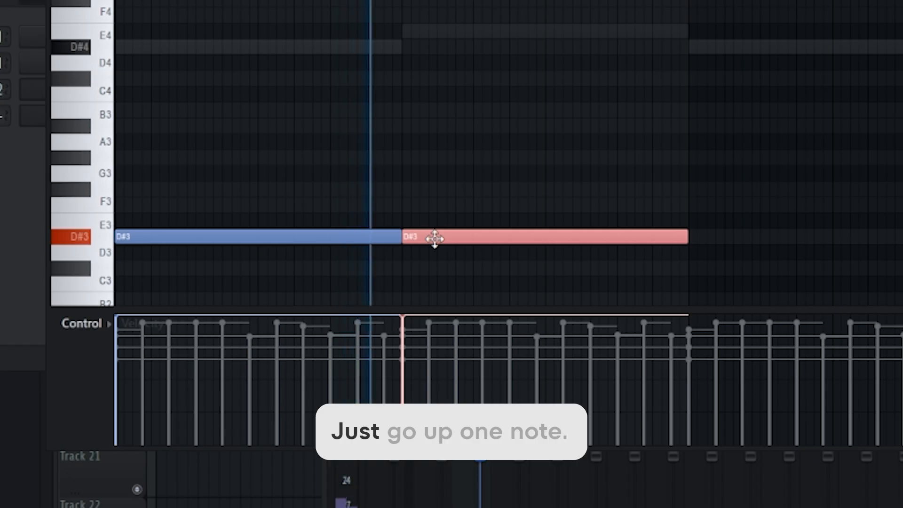
pyautogui.click(725, 233)
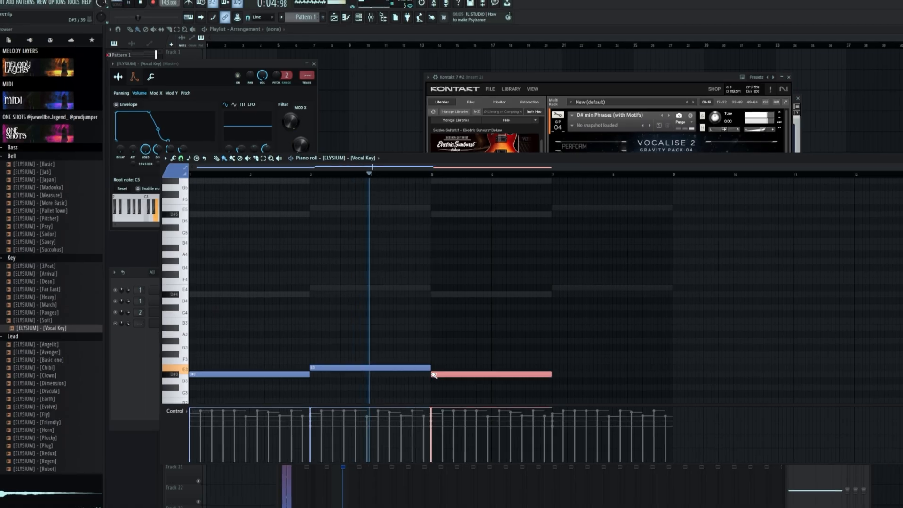
pyautogui.click(565, 361)
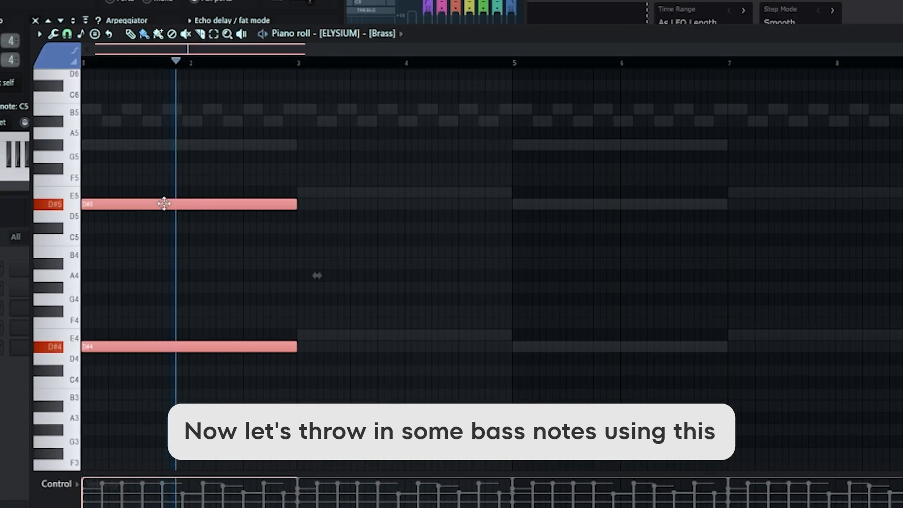
# - Extend the Brass octave notes over eight bars, alternating two-bar D#4/D#5 and E4/E5 pairs
pyautogui.moveTo(246, 250); pyautogui.dragTo(381, 241)
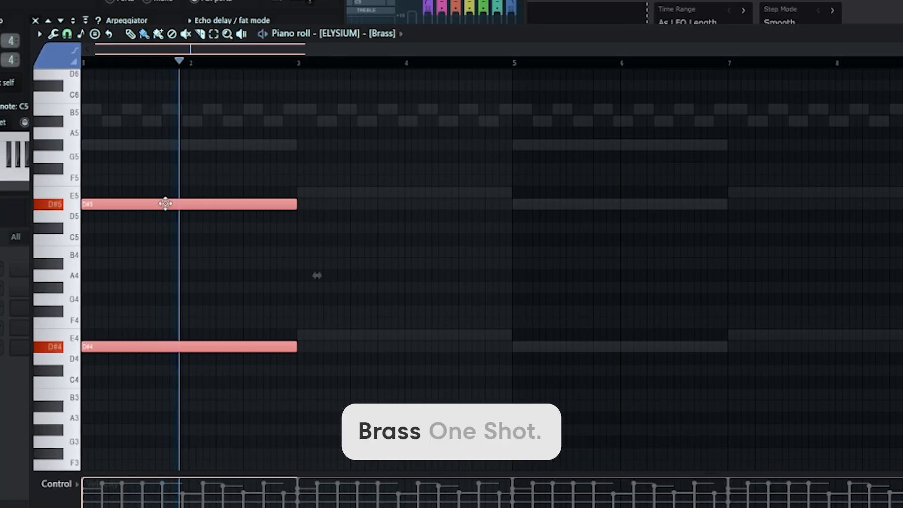
pyautogui.hotkey('ctrl', 'a')
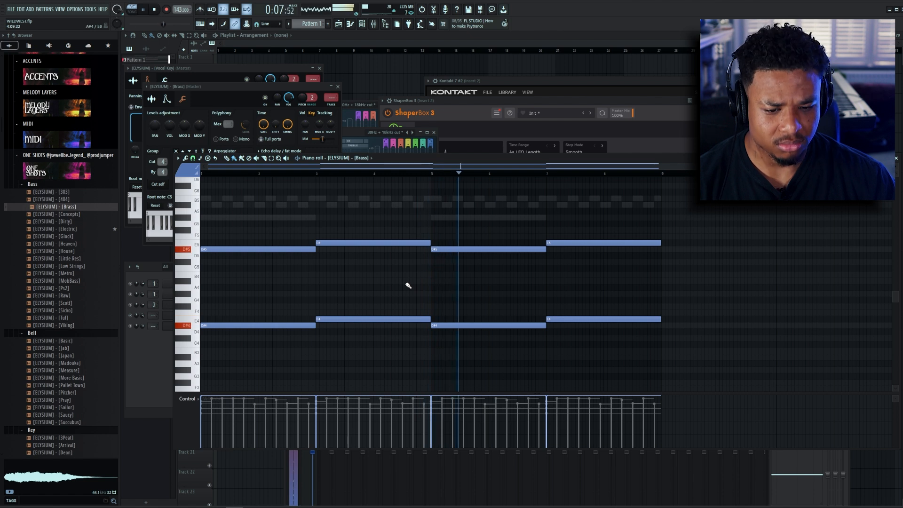
# - Duplicate all the selected Kontakt 7 notes into the following eight bars
pyautogui.click(161, 376)
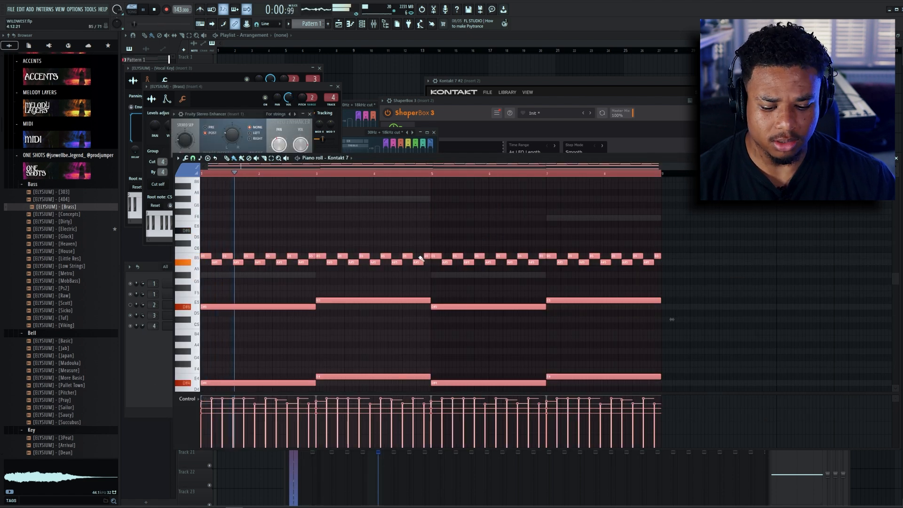
pyautogui.hotkey('ctrl', 'b')
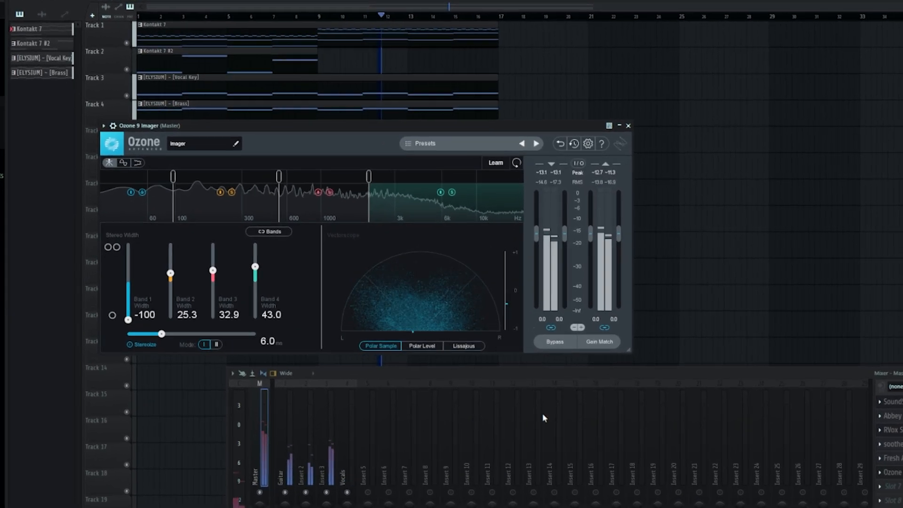
pyautogui.moveTo(262, 272); pyautogui.dragTo(706, 299)
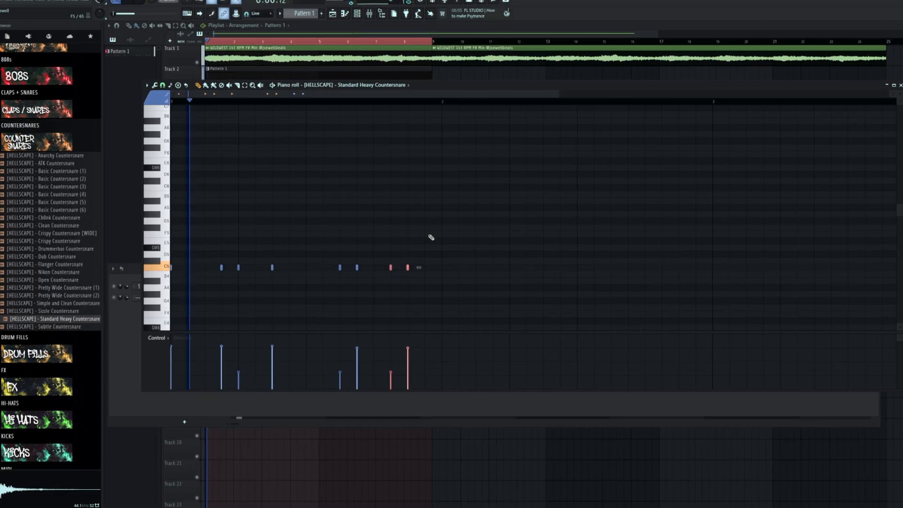
# - Repeat the one-bar Standard Heavy Countersnare pattern until it fills all eight bars
pyautogui.scroll(-3, 369, 111)
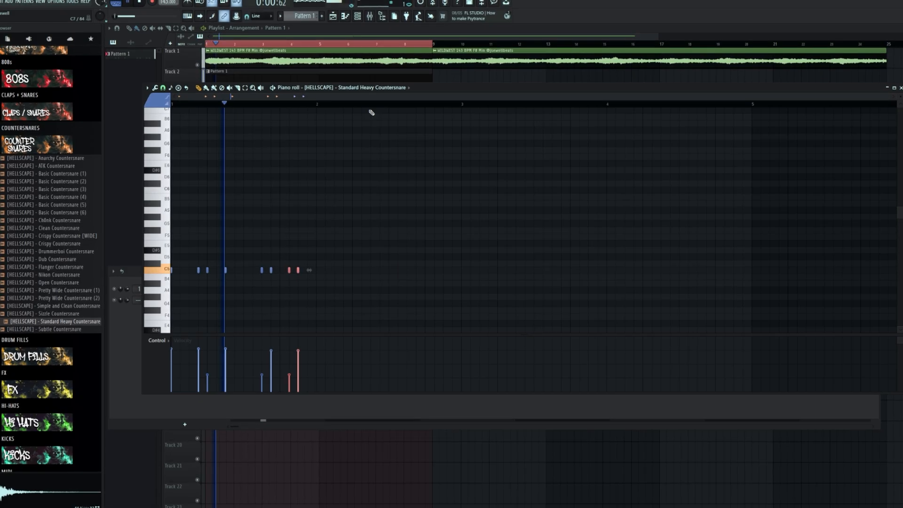
pyautogui.hotkey('ctrl', 'b')
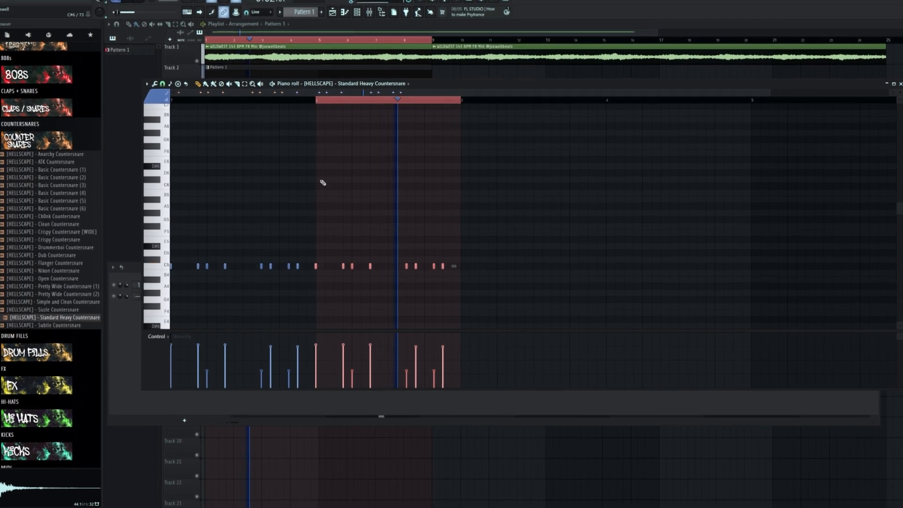
pyautogui.hotkey('ctrl', 'b')
pyautogui.scroll(-2, 343, 209)
pyautogui.hotkey('ctrl', 'b')
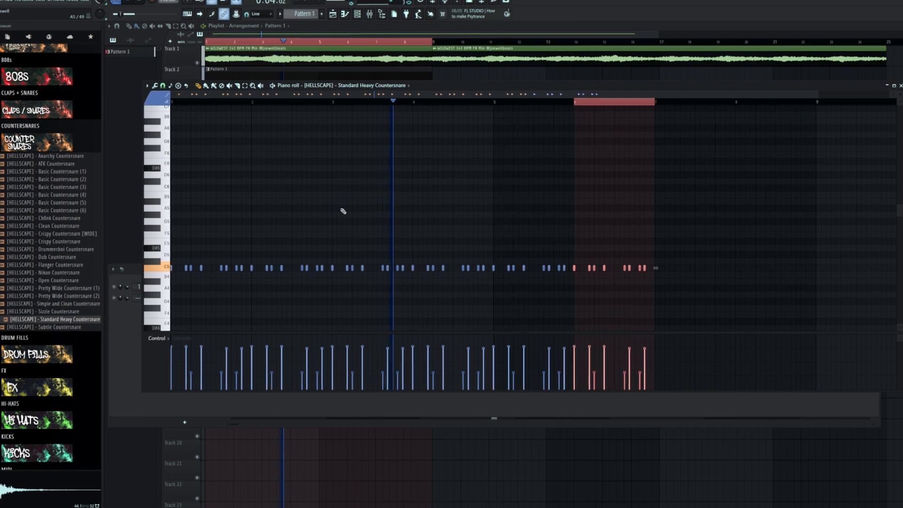
pyautogui.hotkey('ctrl', 'b')
pyautogui.scroll(4, 486, 280)
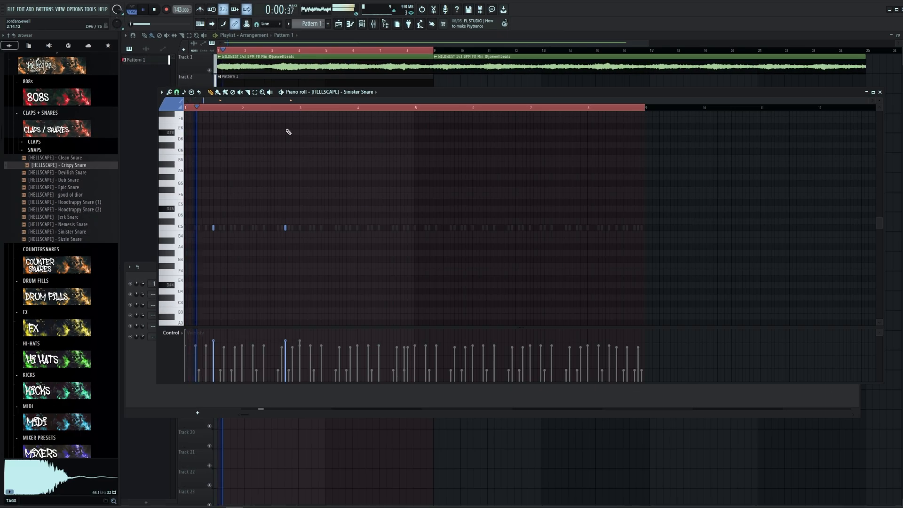
# - Duplicate the first two bars of Sinister Snare notes three times to fill bars 1 to 8
pyautogui.moveTo(300, 110); pyautogui.dragTo(187, 109)
pyautogui.hotkey('ctrl', 'b')
pyautogui.hotkey('ctrl', 'b')
pyautogui.hotkey('ctrl', 'b')
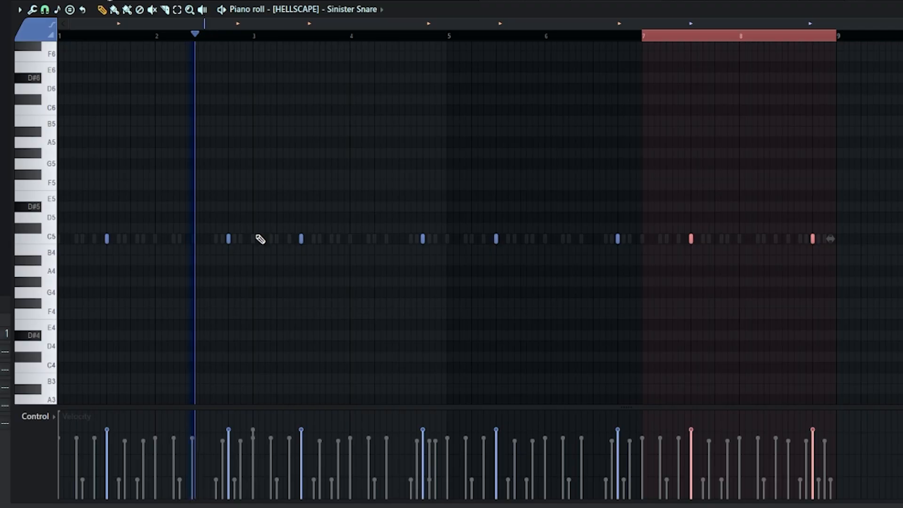
pyautogui.hotkey('ctrl', 'a')
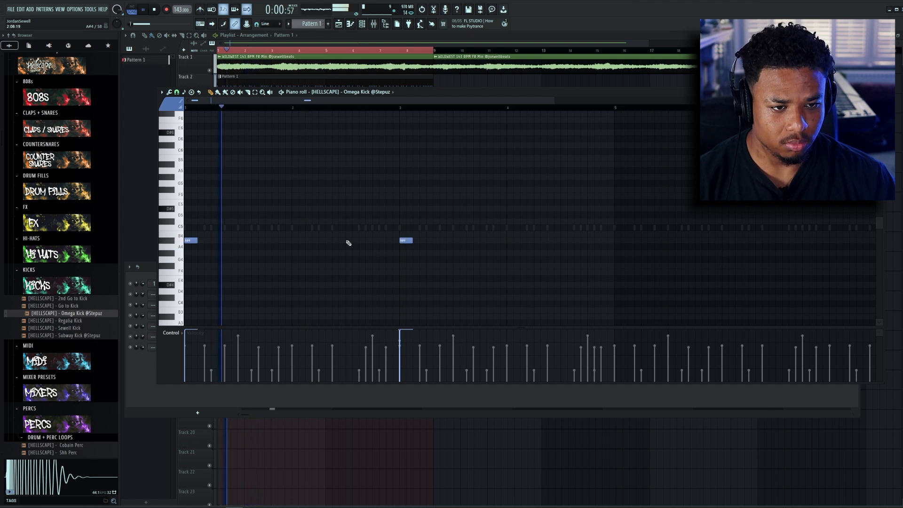
# - Add an Omega Kick note within bar 2 and duplicate the four-bar kick phrase into bars 5 to 8
pyautogui.scroll(-3, 365, 259)
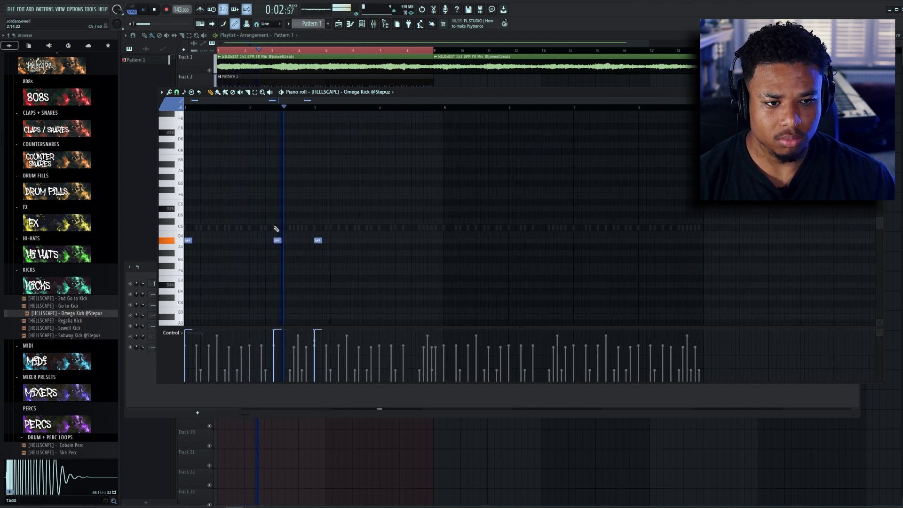
pyautogui.scroll(2, 232, 241)
pyautogui.scroll(-3, 402, 133)
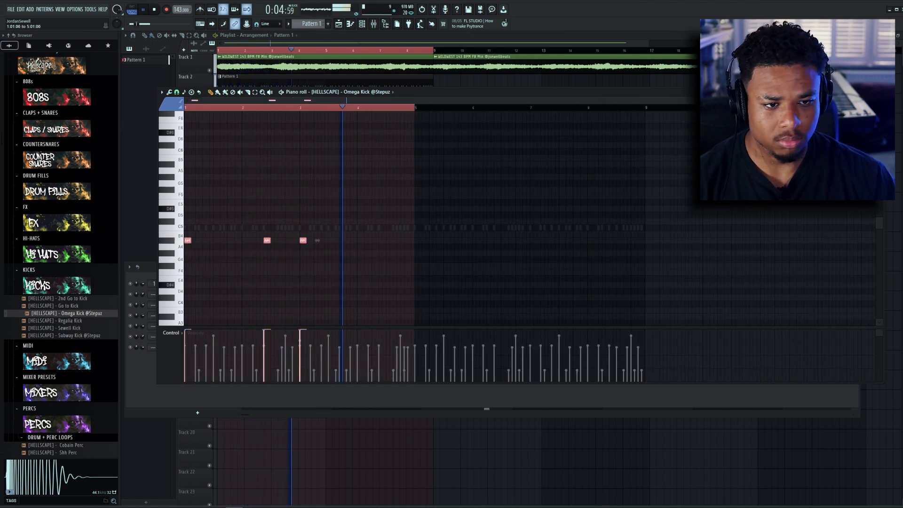
pyautogui.scroll(3, 391, 204)
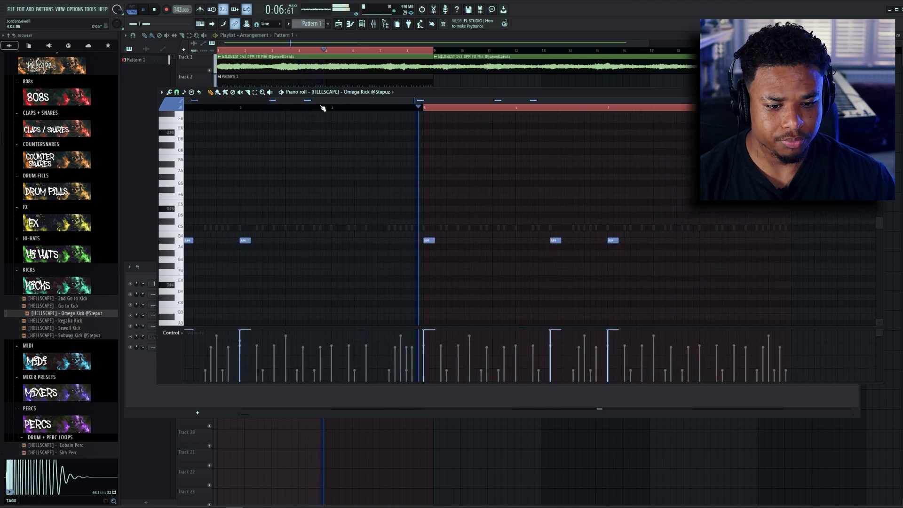
pyautogui.scroll(3, 365, 224)
pyautogui.scroll(-4, 381, 252)
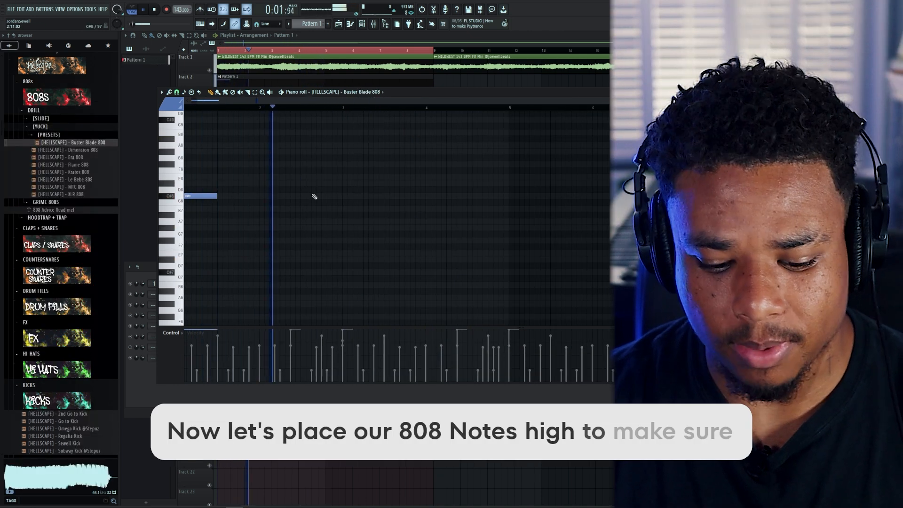
# - Continue the Buster Blade 808 line with a D8 note at bar 3 and a C#8 note at bar 5
pyautogui.click(347, 190)
pyautogui.scroll(-2, 374, 217)
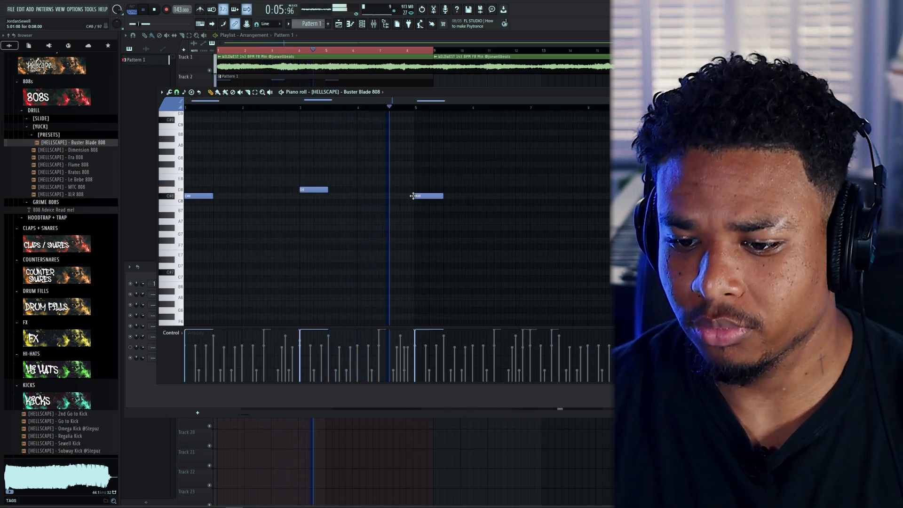
pyautogui.click(414, 195)
pyautogui.scroll(2, 465, 211)
pyautogui.hscroll(1, 557, 212)
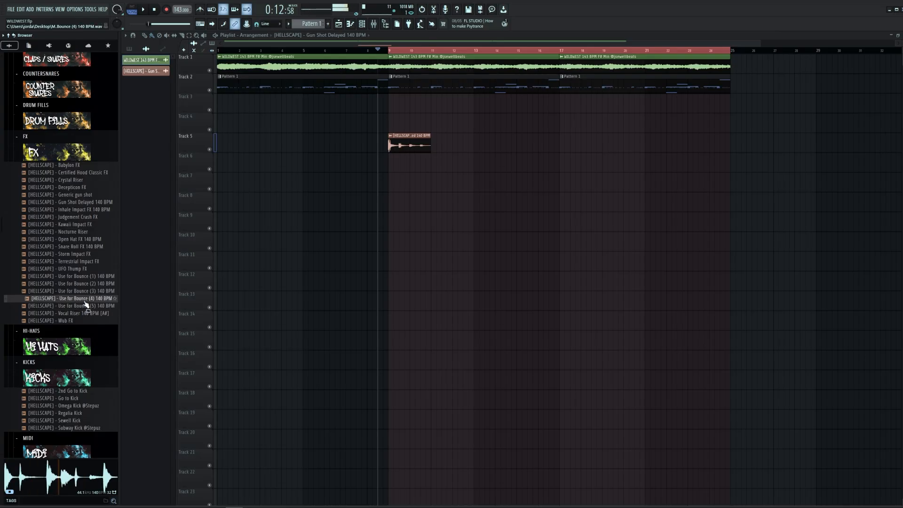
# - Place the Use for Bounce (4) effect on Track 6 just before bar 9, audition it and open its sample settings
pyautogui.moveTo(374, 169); pyautogui.dragTo(378, 166)
pyautogui.press('space')
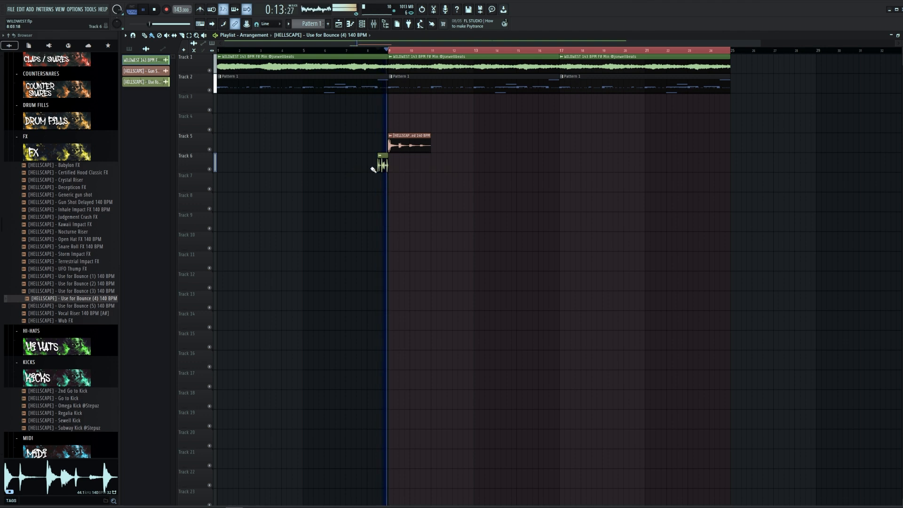
pyautogui.scroll(4, 373, 169)
pyautogui.press('space')
pyautogui.press('space')
pyautogui.doubleClick(393, 164)
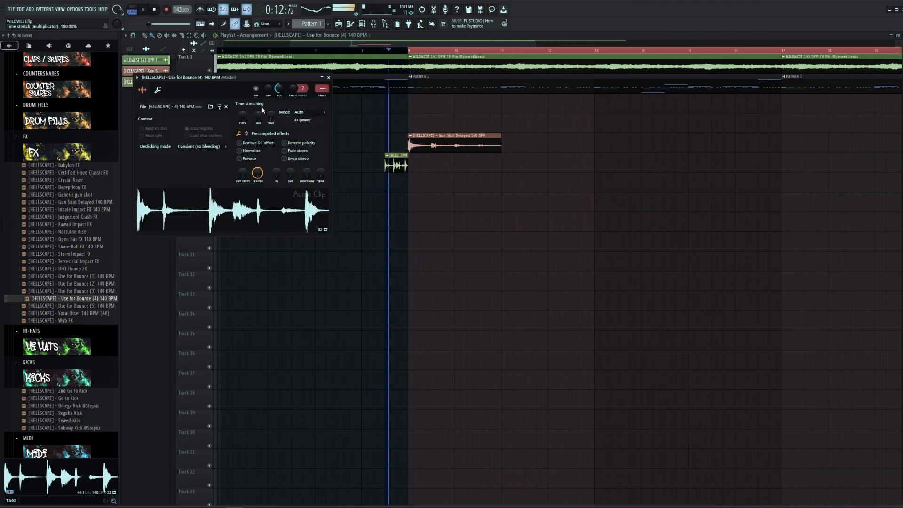
# - Add the Crystal Riser to Track 3 leading into bar 9, open its sample settings and close them again
pyautogui.moveTo(71, 180); pyautogui.dragTo(379, 109)
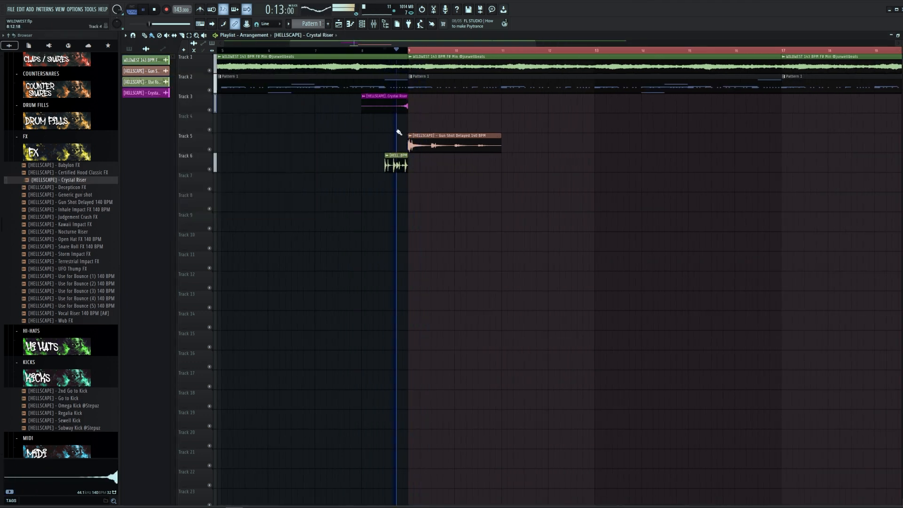
pyautogui.doubleClick(389, 100)
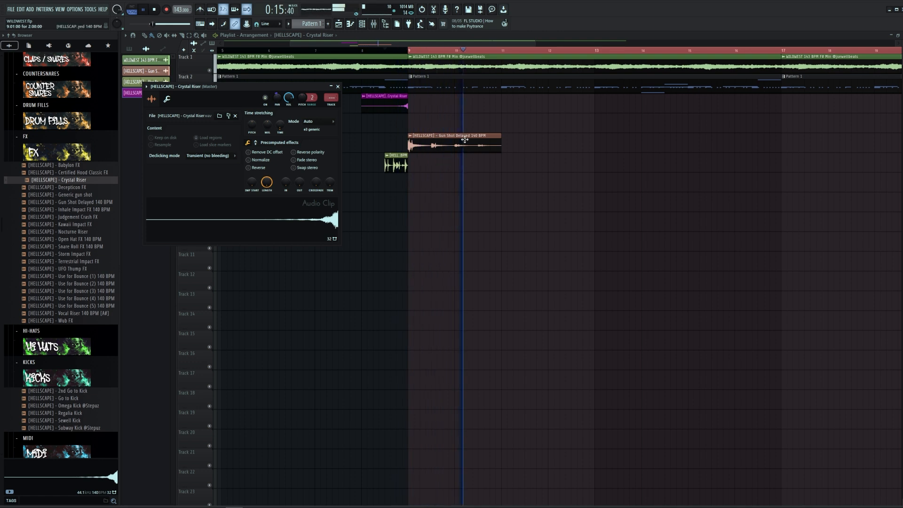
pyautogui.click(338, 87)
# - Load the [IMPERIUM] World Ender 808 from the UK presets as a new channel in the channel rack
pyautogui.scroll(-3, 564, 181)
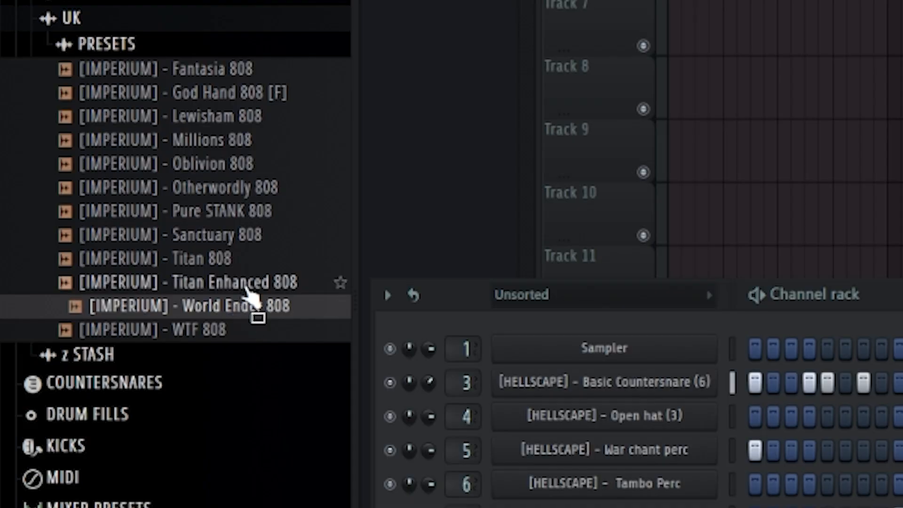
pyautogui.moveTo(248, 308); pyautogui.dragTo(447, 498)
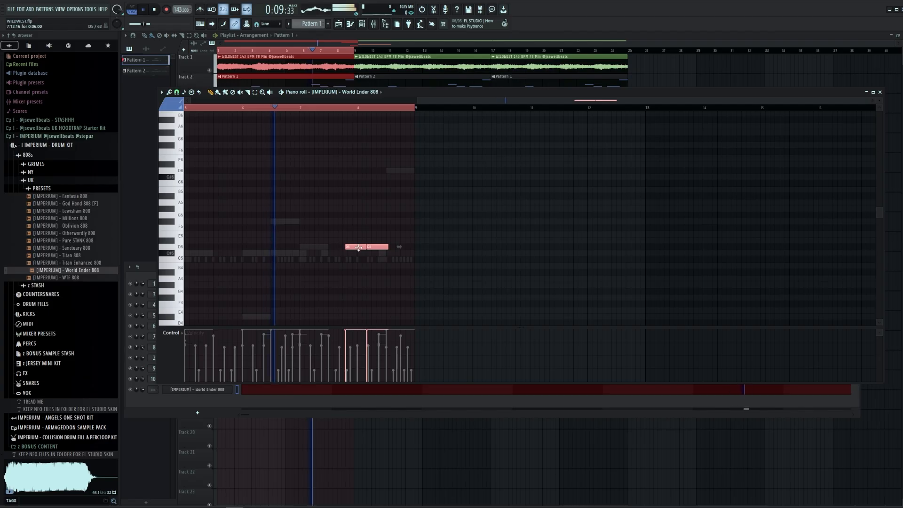
pyautogui.scroll(2, 390, 249)
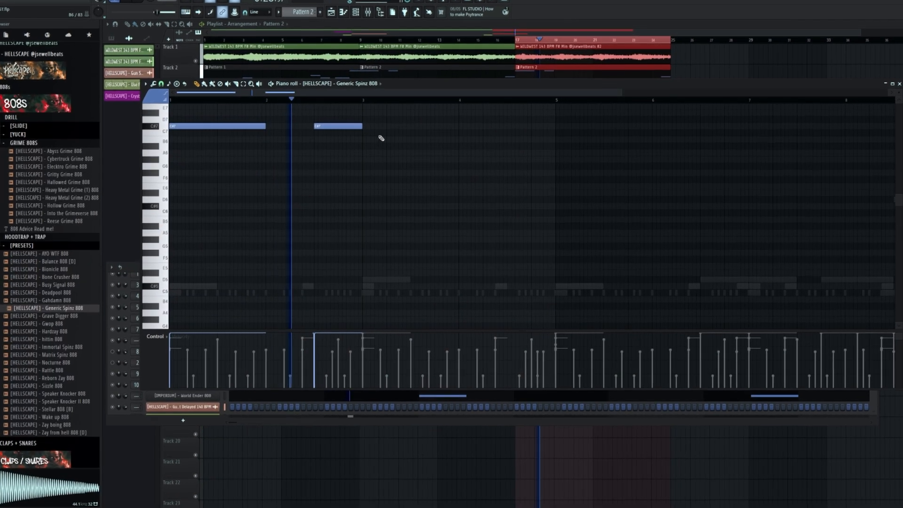
# - Transpose all the Generic Spinz 808 notes down two octaves to C#5
pyautogui.hotkey('ctrl', 'a')
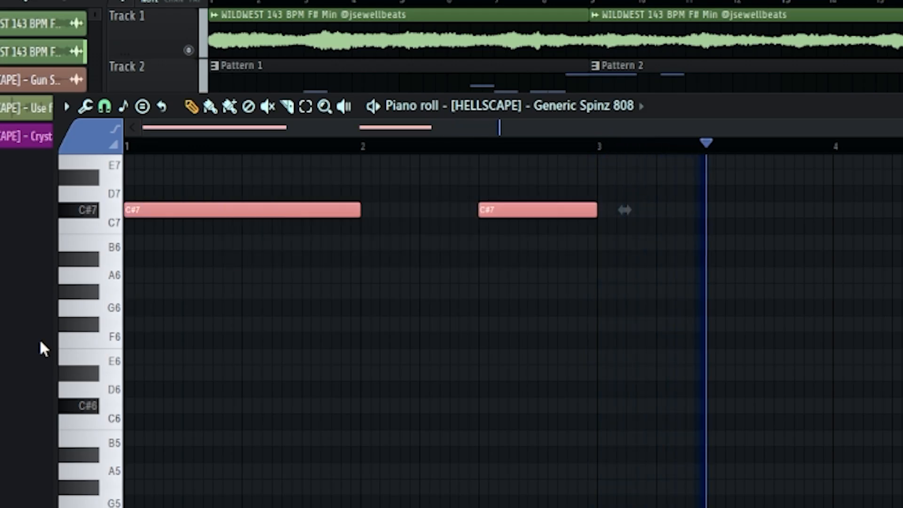
pyautogui.hotkey('ctrl', 'Down')
pyautogui.hotkey('ctrl', 'Down')
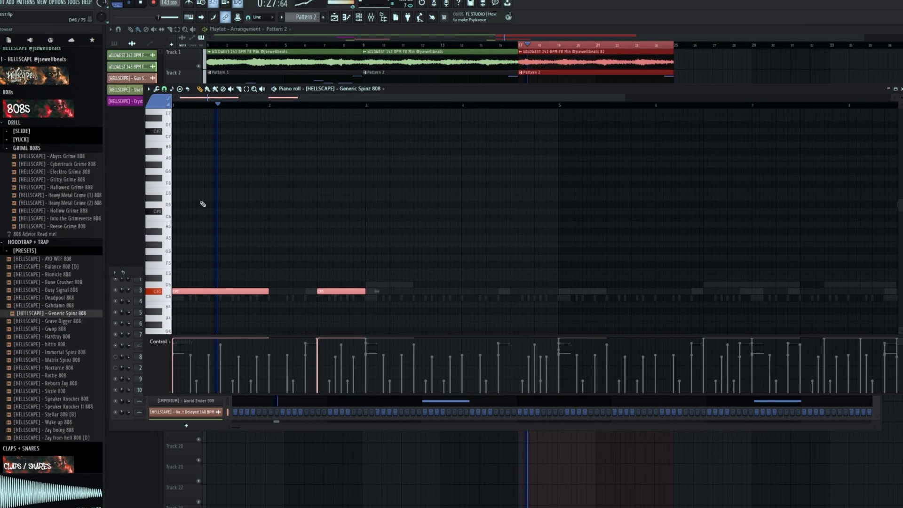
pyautogui.keyDown('ctrl'); pyautogui.click(749, 388); pyautogui.keyUp('ctrl')
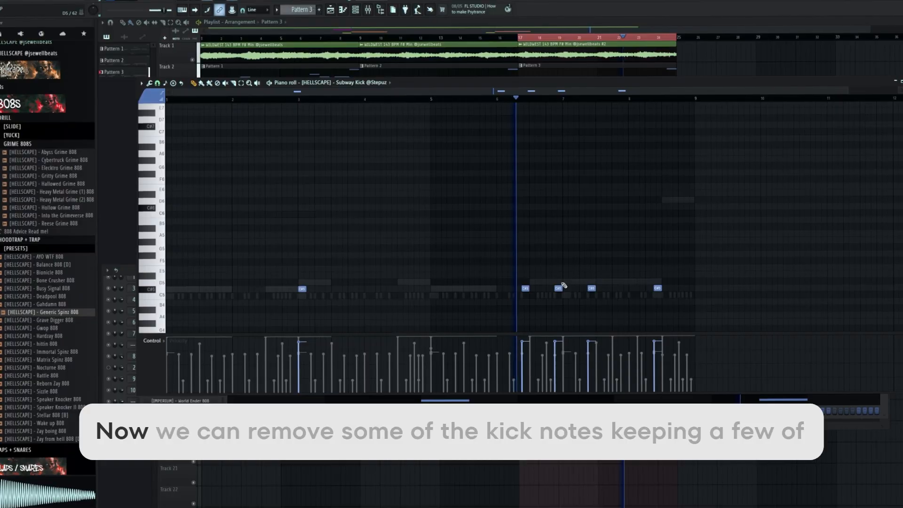
# - Remove the Subway Kick notes late in bar 6 and in bar 8, keeping those in bars 3, 6 and 7
pyautogui.rightClick(560, 287)
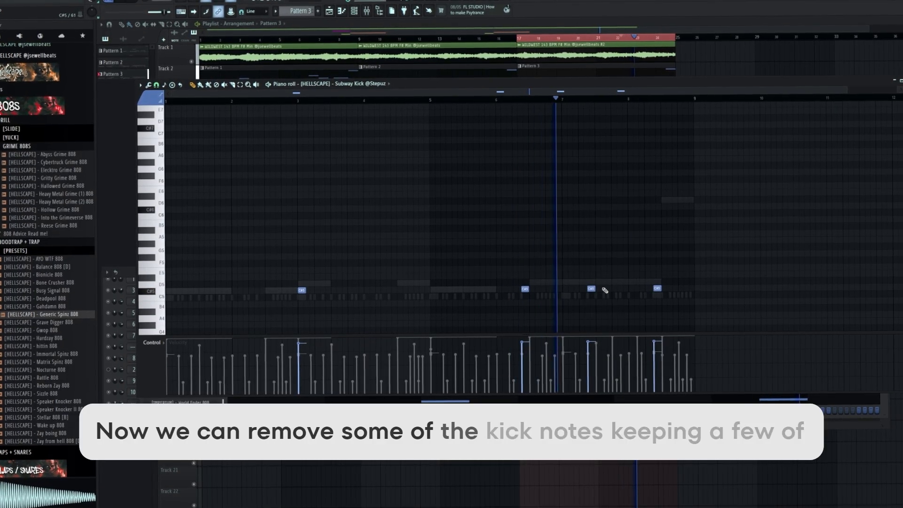
pyautogui.rightClick(589, 285)
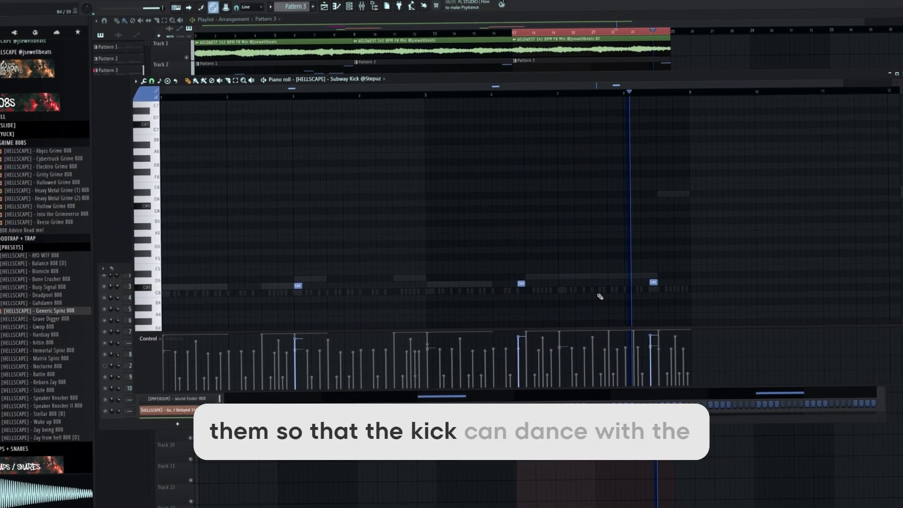
pyautogui.click(590, 283)
pyautogui.rightClick(656, 284)
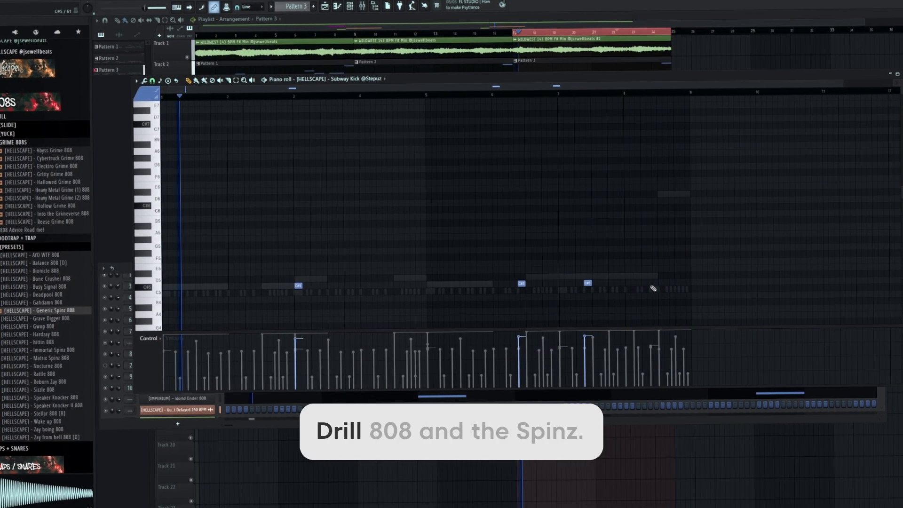